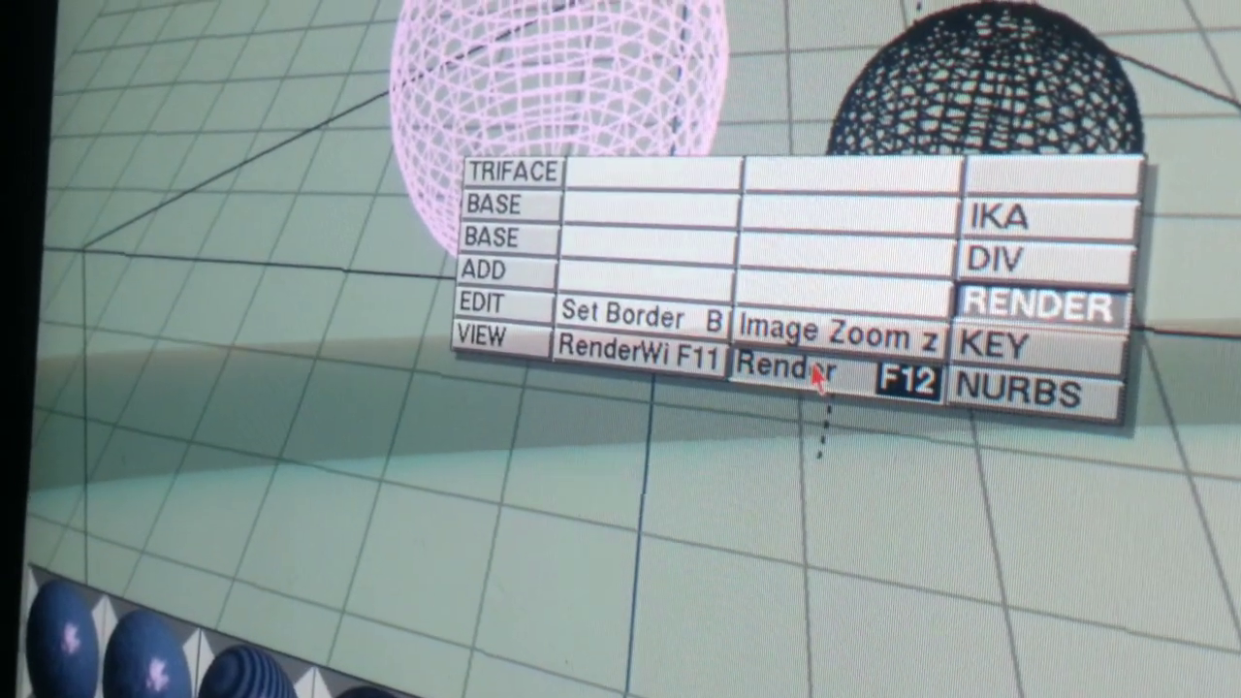
Start a render of the pink and black wireframe spheres from the toolbox RENDER menu
click(814, 403)
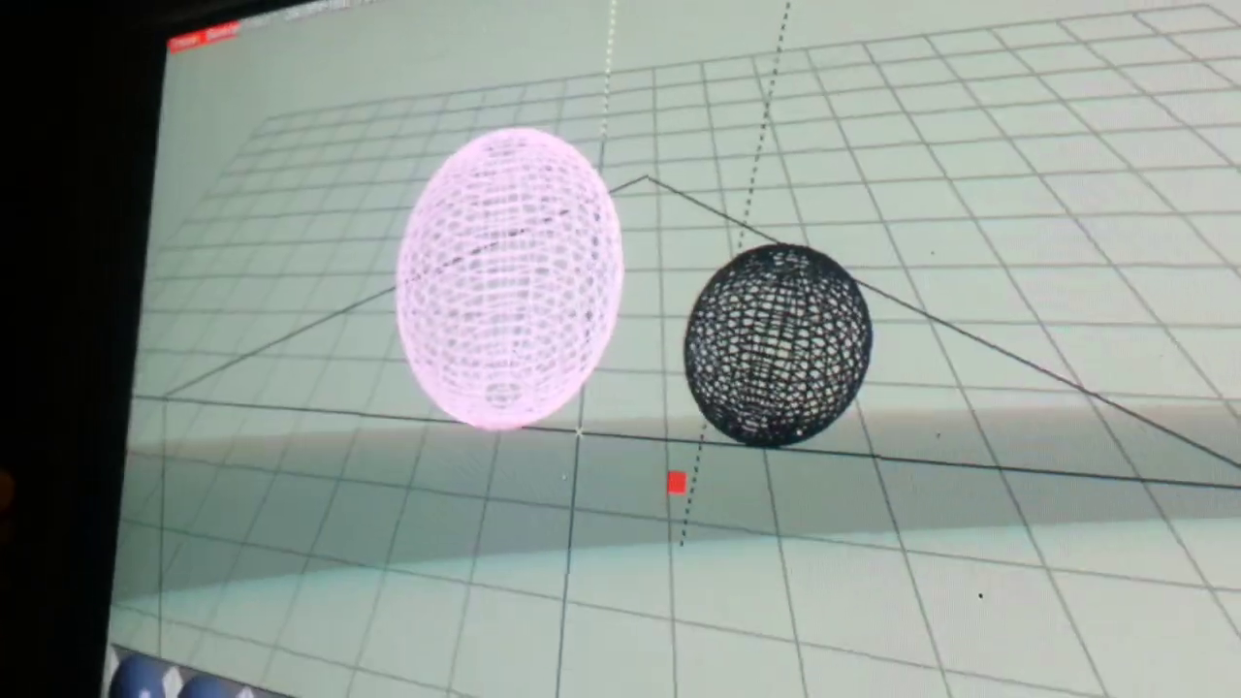
Send Blender behind the desktop, bring it forward, and select the plane instead of the pink sphere
click(734, 379)
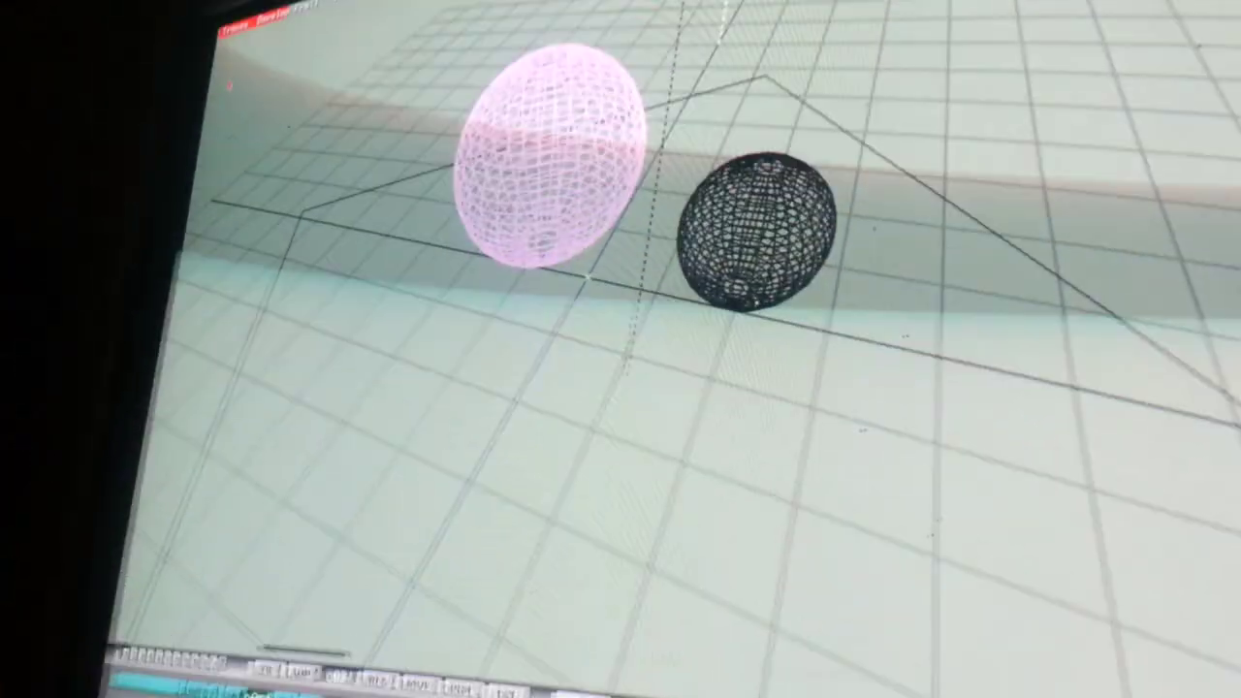
click(211, 303)
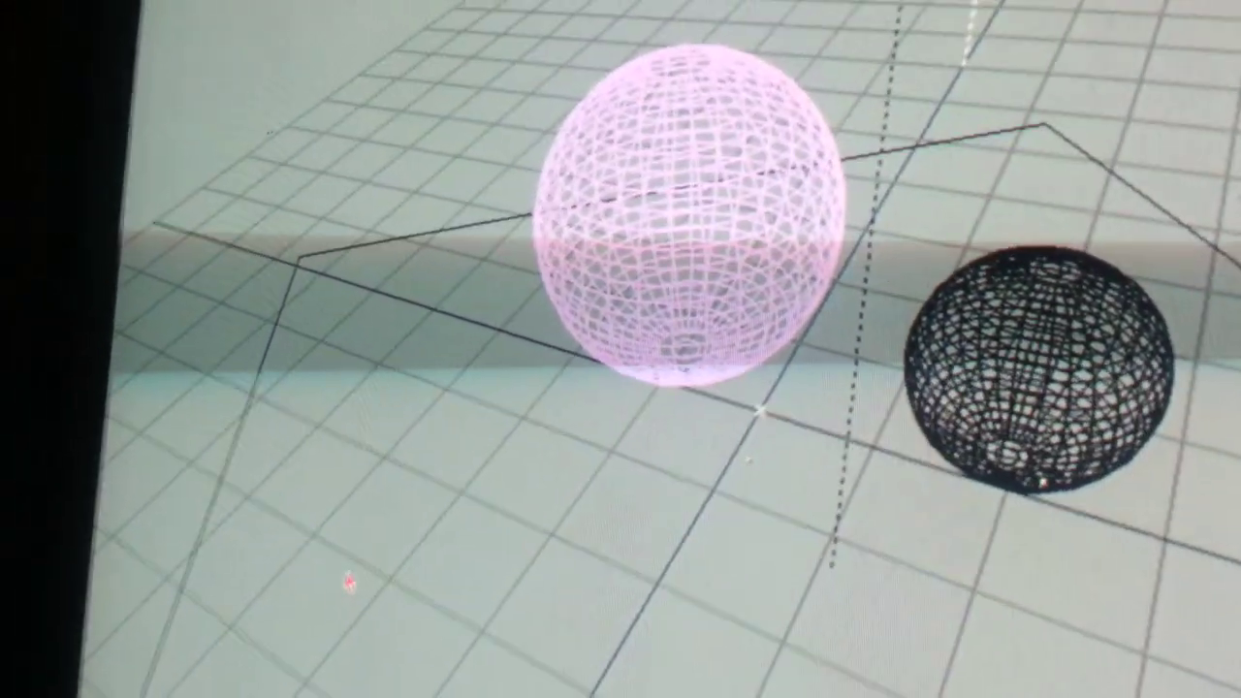
right_click(276, 414)
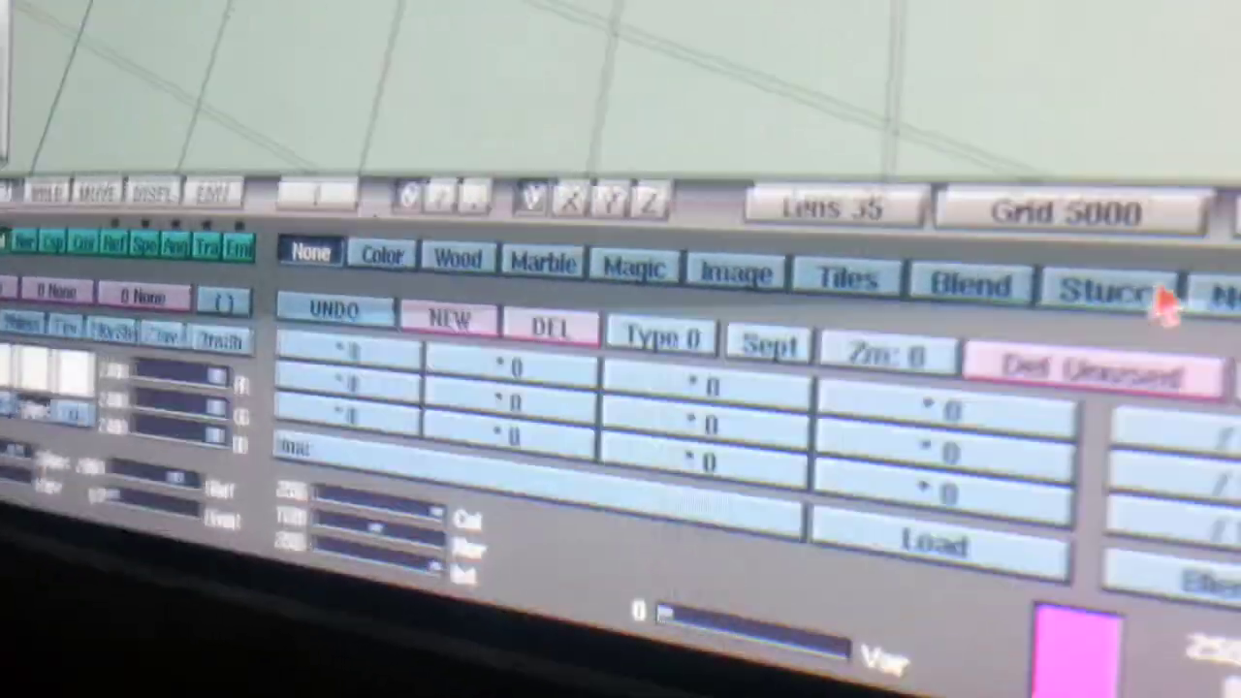
Give the plane's material a new Stucci texture
click(901, 223)
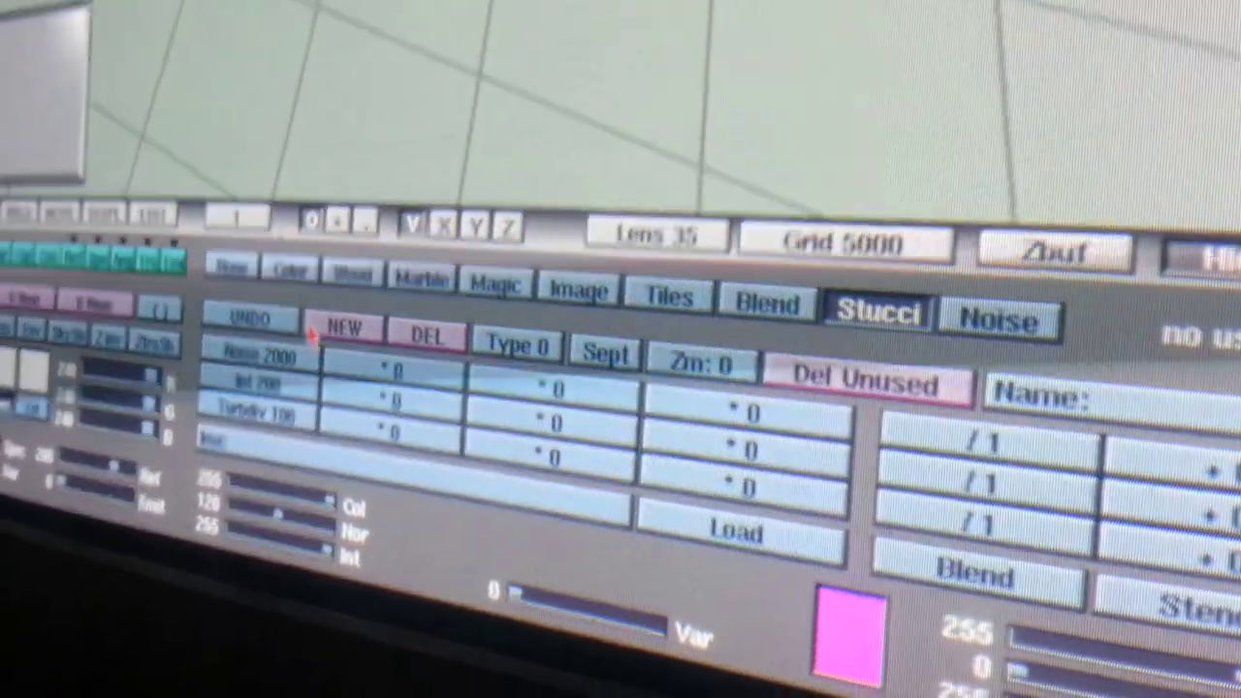
click(291, 243)
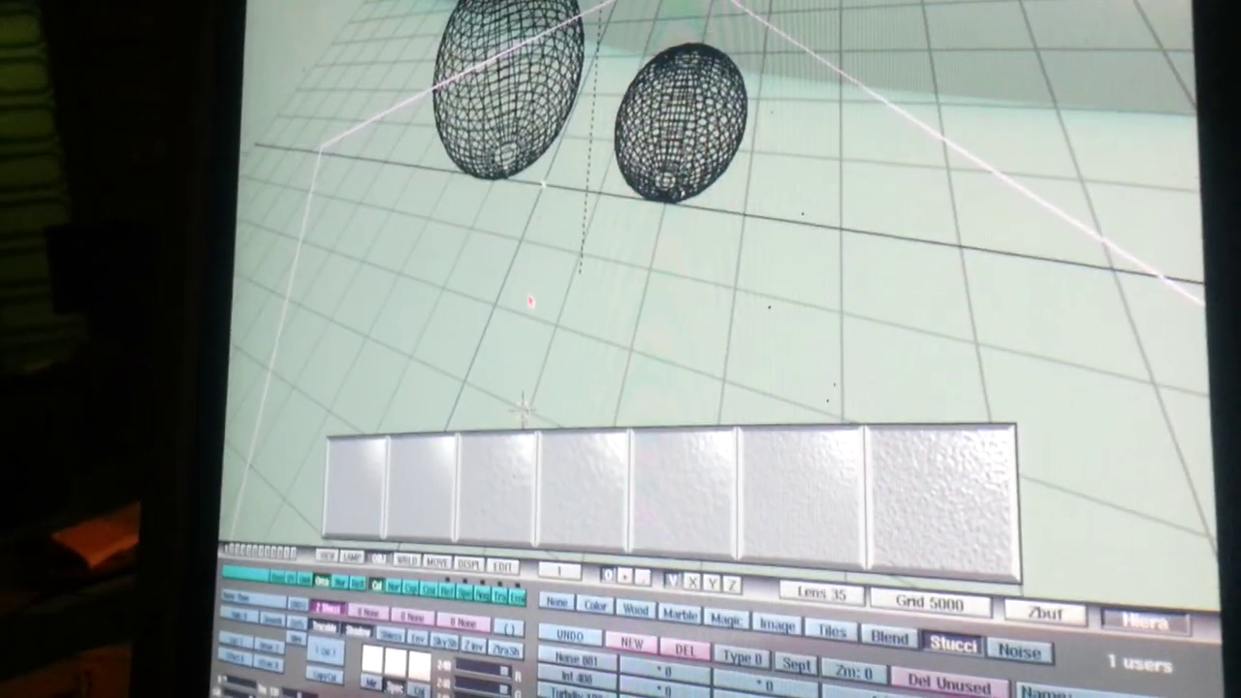
key(space)
Dismiss the toolbox to return to the two-sphere view before rendering
key(Escape)
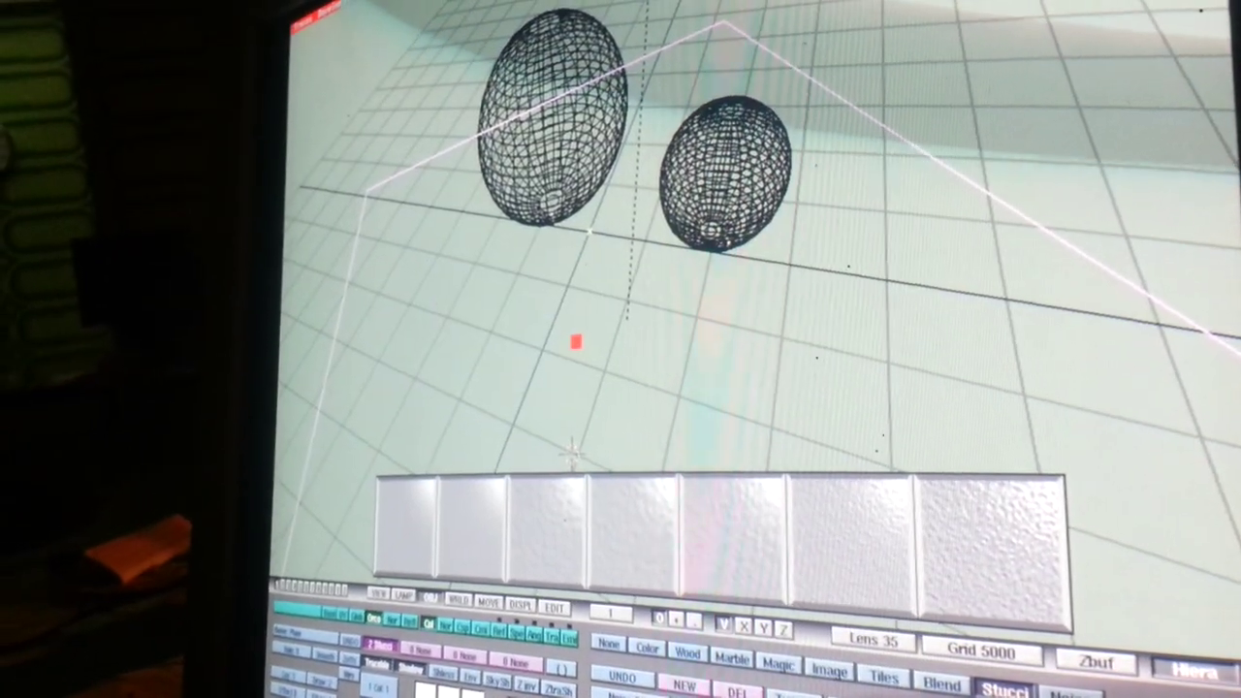